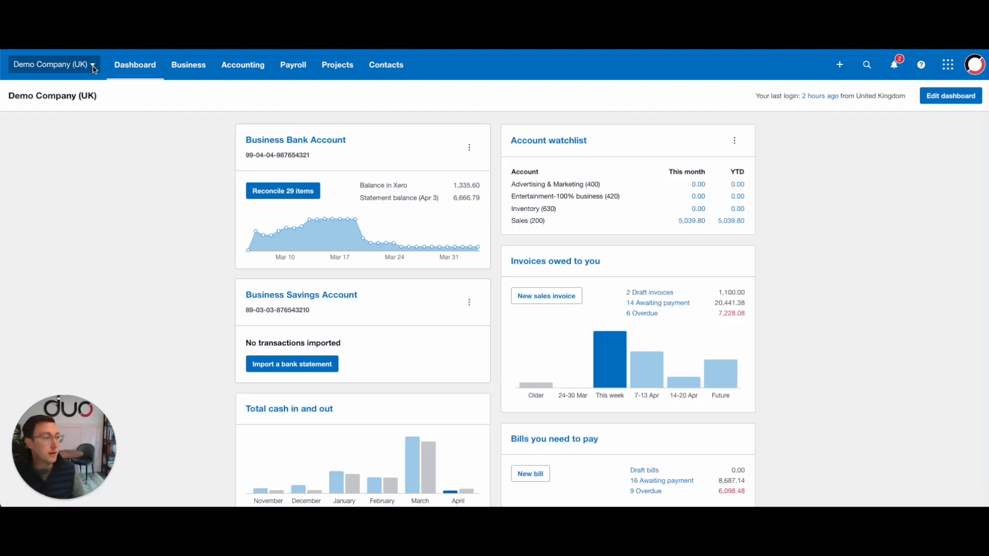
Open the organisation's Invoice Reminders settings and enable emailing customers about their invoices
left_click(93, 66)
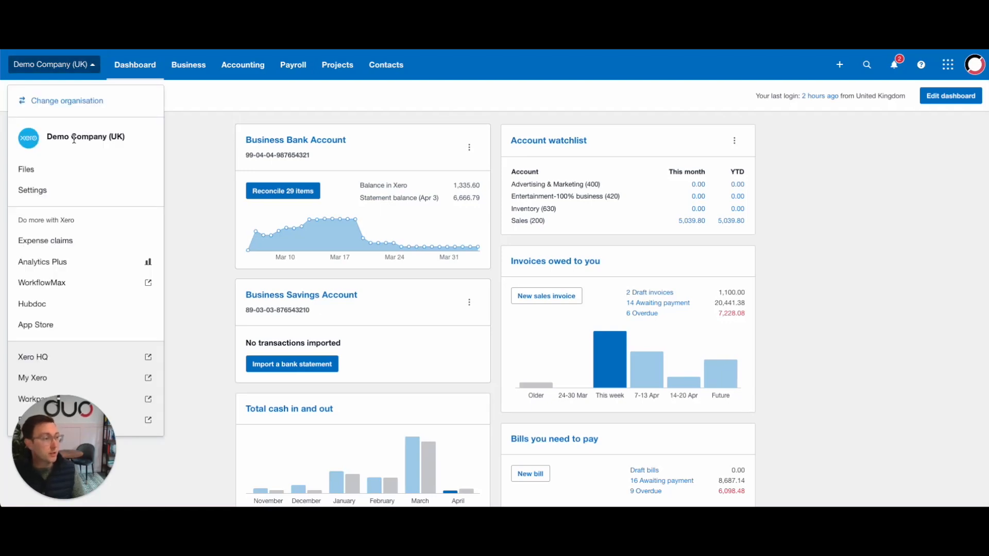
left_click(66, 192)
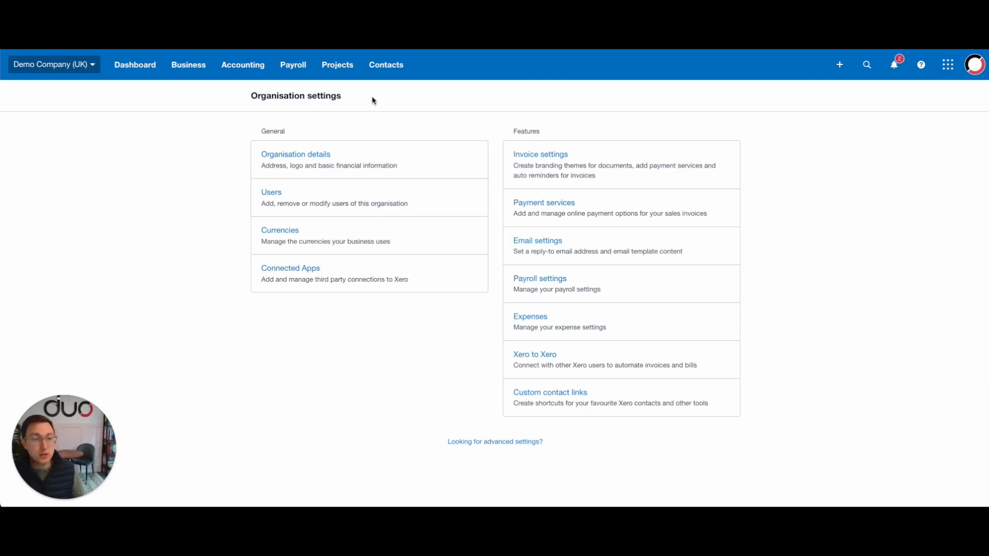
left_click(534, 154)
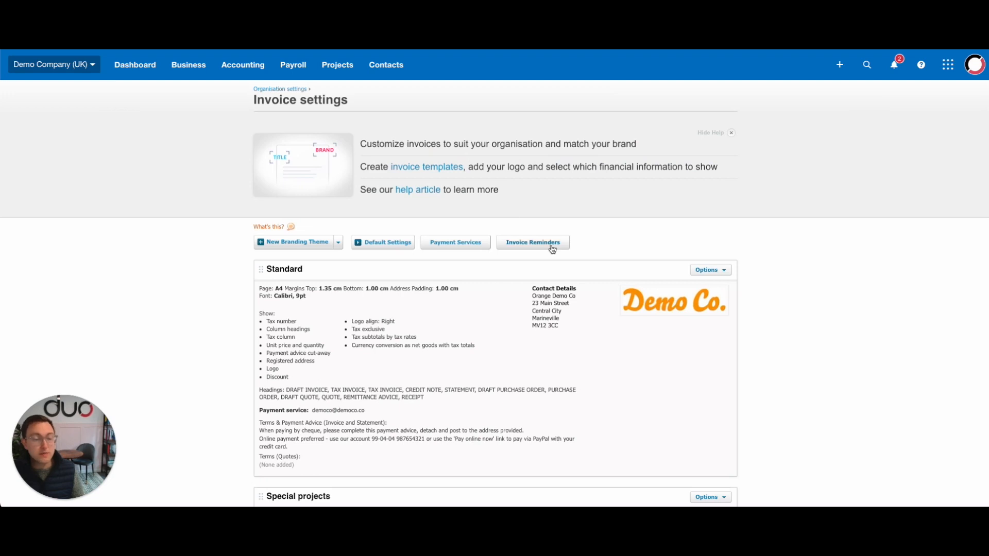
left_click(536, 246)
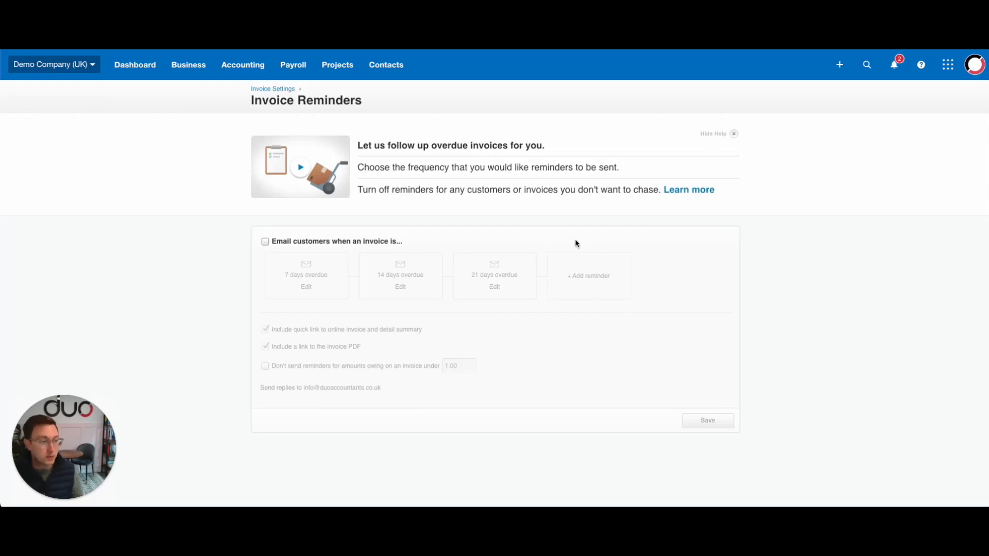
left_click(265, 242)
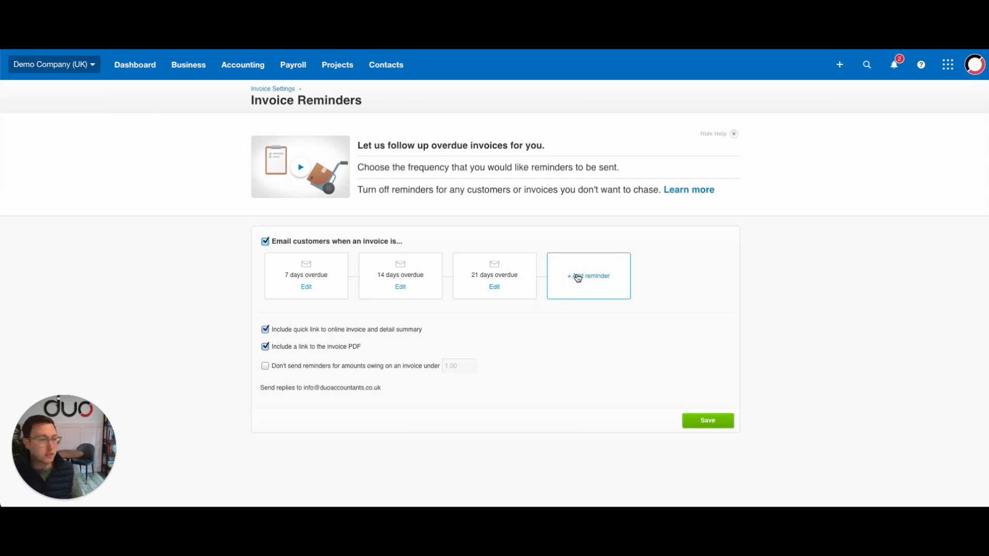
Set the first invoice reminder to go out when an invoice is due in 3 days and save it
left_click(306, 288)
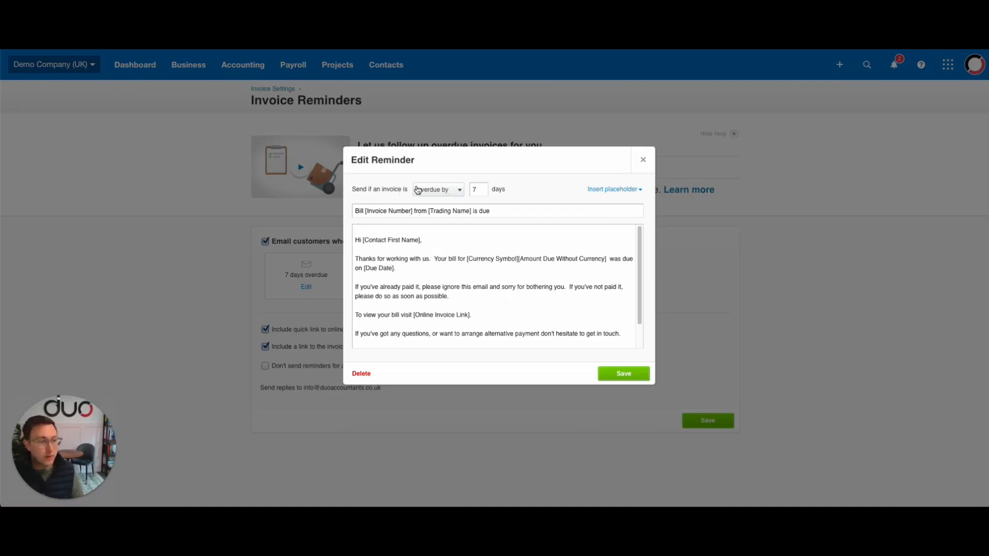
left_click(459, 193)
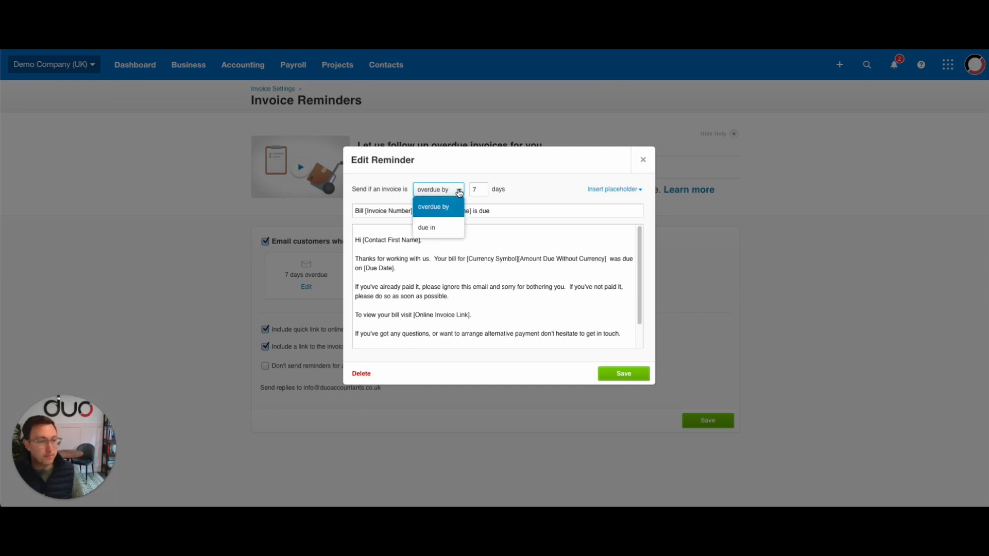
left_click(428, 233)
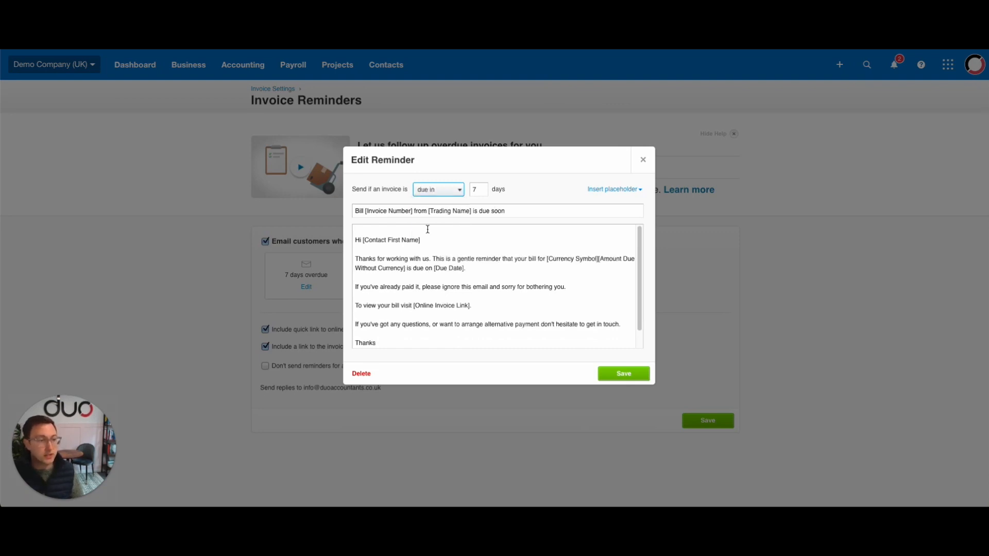
key("Tab")
type("3")
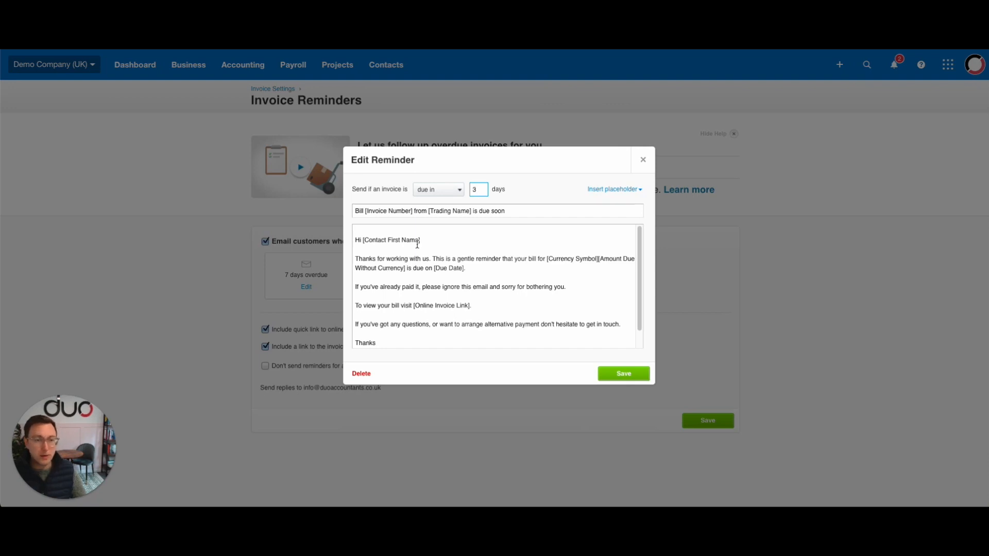
left_click(609, 375)
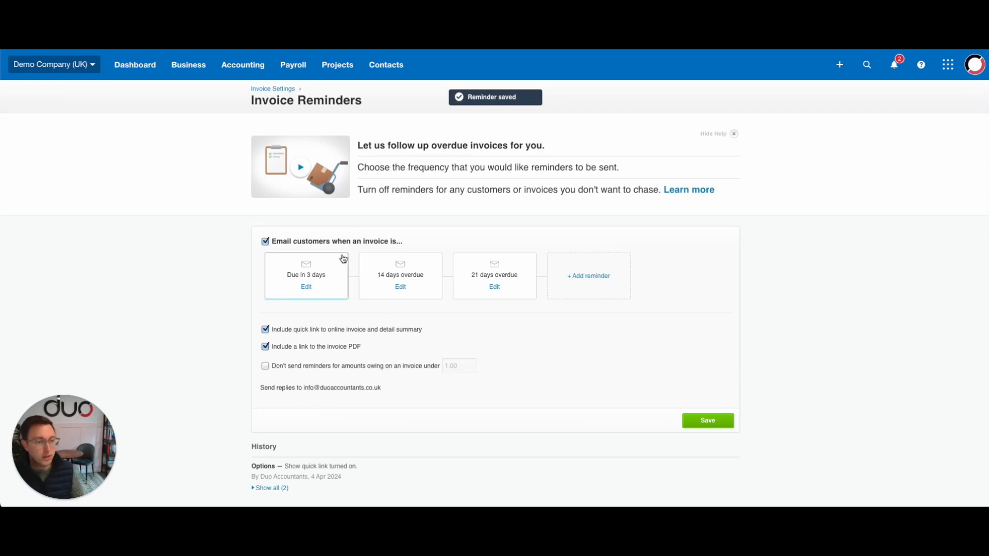
Set the second invoice reminder to send at 7 days overdue and save it
left_click(401, 287)
double_click(474, 189)
type("7")
left_click(603, 372)
Set the third invoice reminder to send at 14 days overdue and save it
left_click(496, 287)
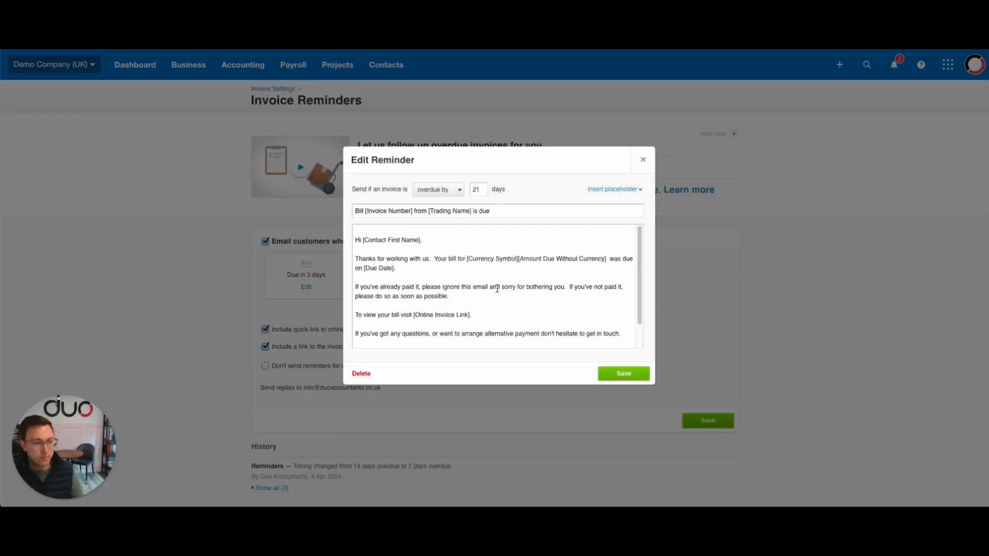
double_click(475, 189)
type("14")
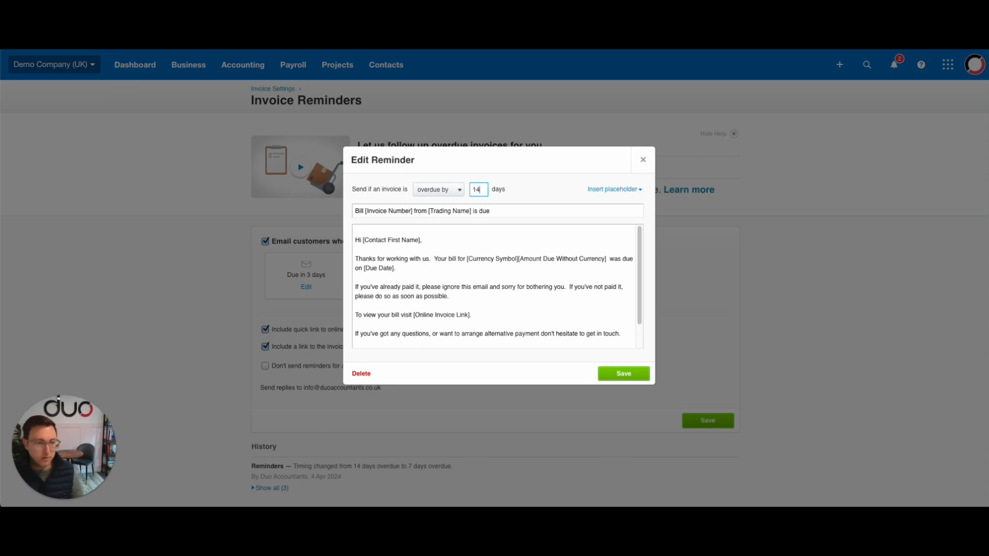
left_click(622, 375)
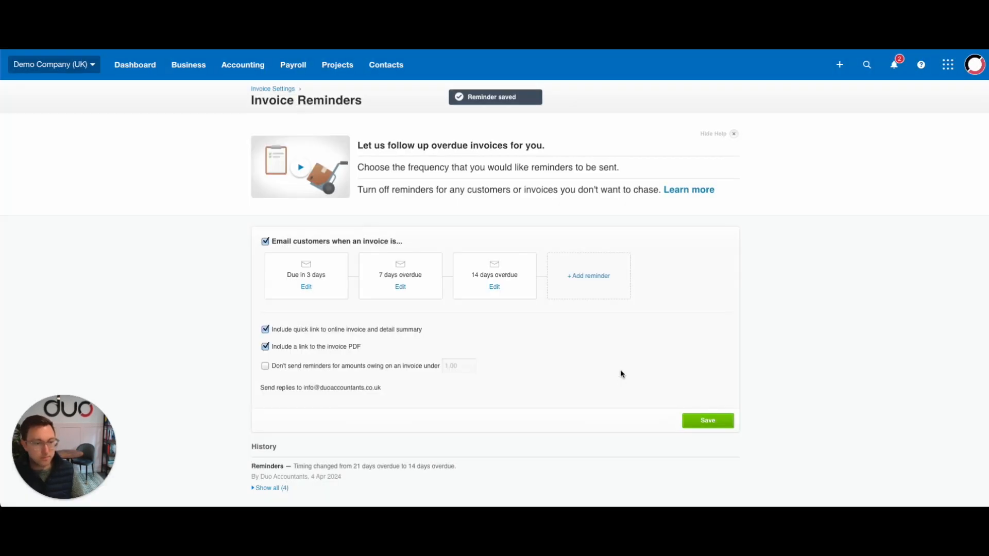
Add a fourth reminder for invoices overdue by 21 days, keeping the default email text
left_click(589, 278)
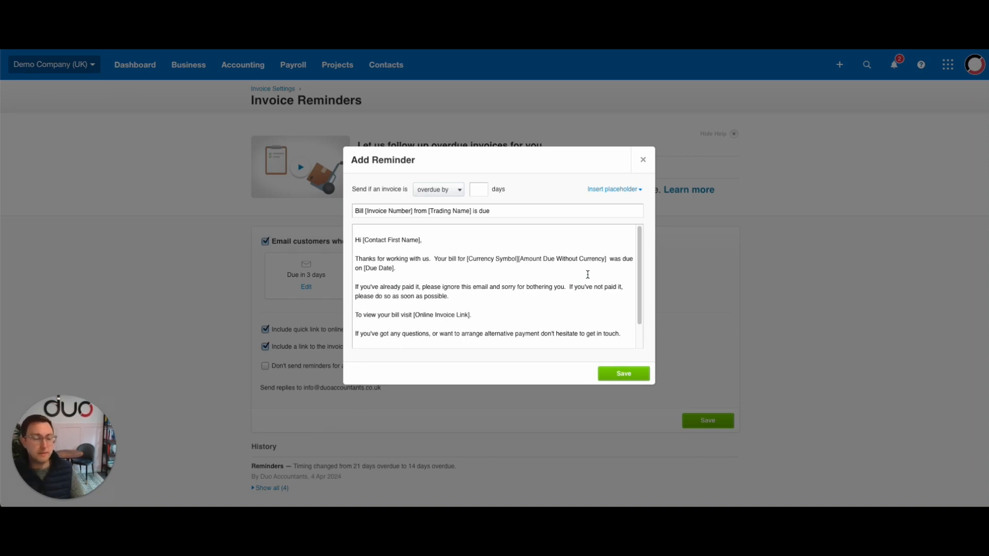
left_click(480, 189)
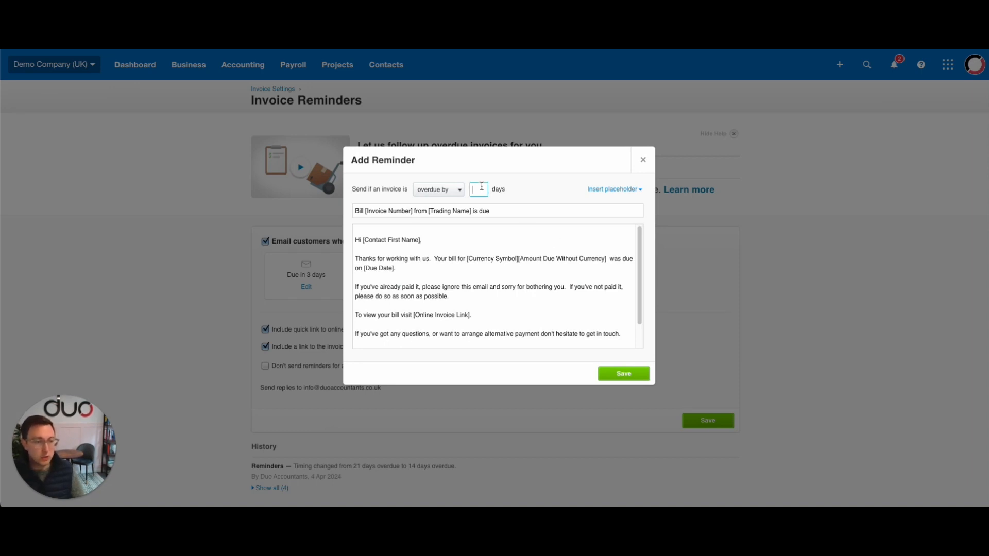
type("21")
left_click(607, 374)
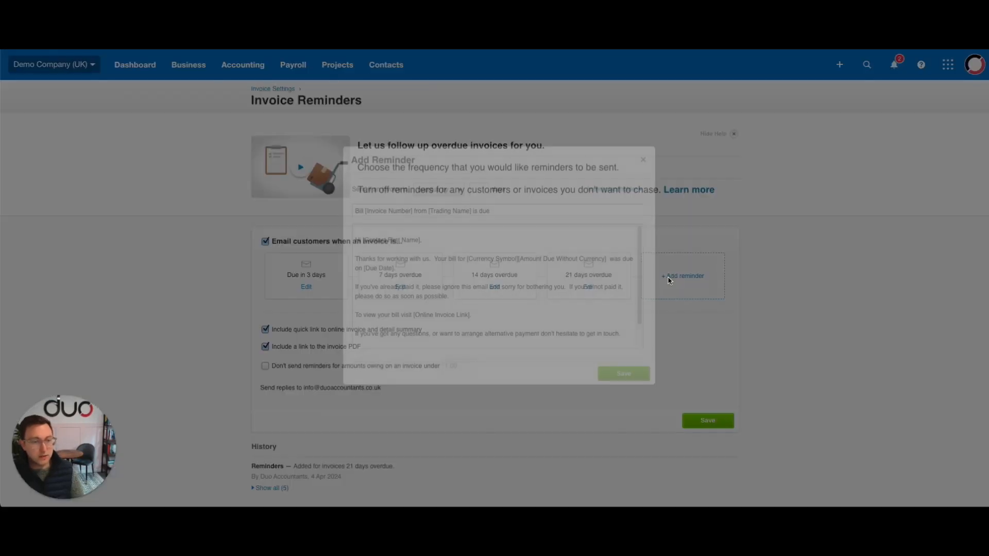
Add a fifth reminder for invoices overdue by 45 days, keeping the default email text
left_click(667, 283)
left_click(478, 190)
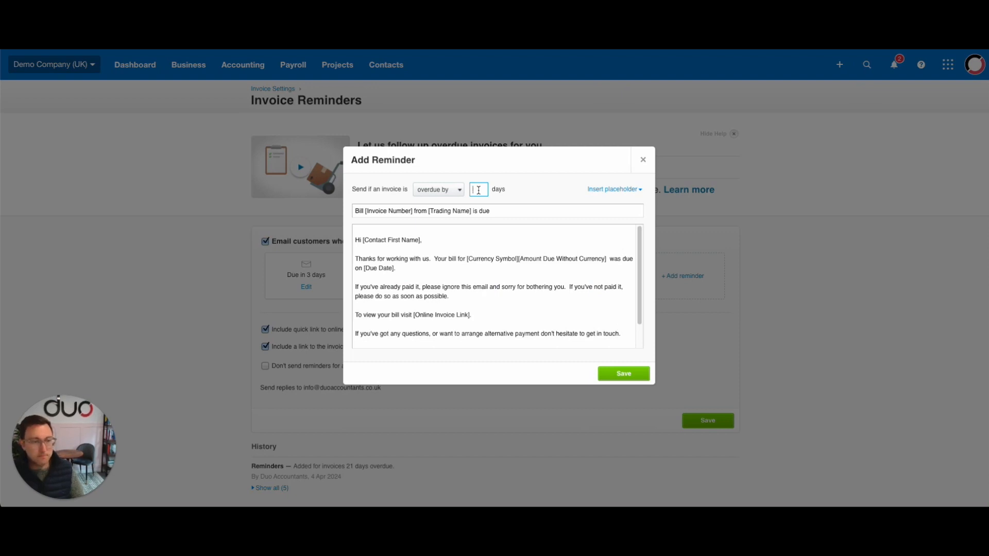
type("45")
left_click(623, 378)
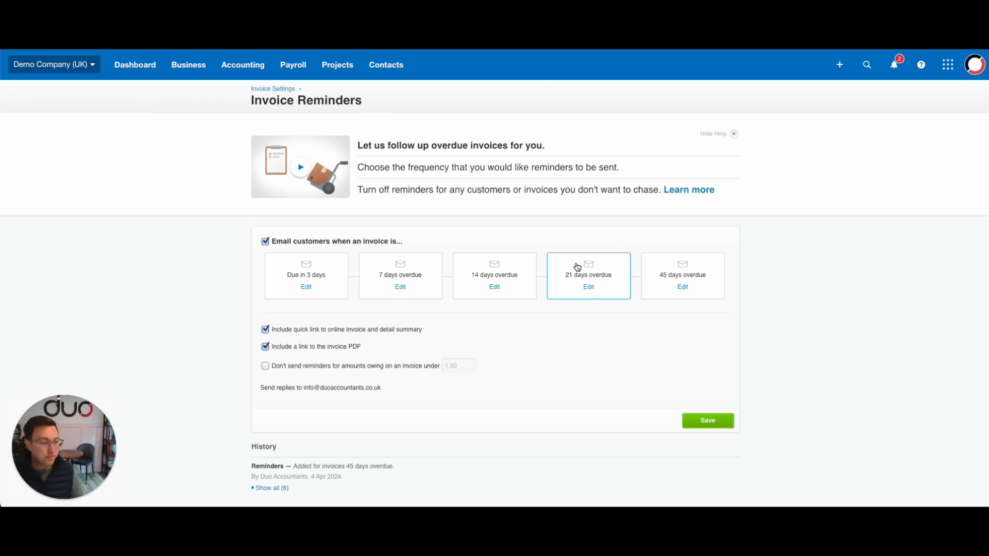
Exclude invoices owing less than 5.00 from reminders and save the invoice reminder settings
scroll(476, 329, "down", 1)
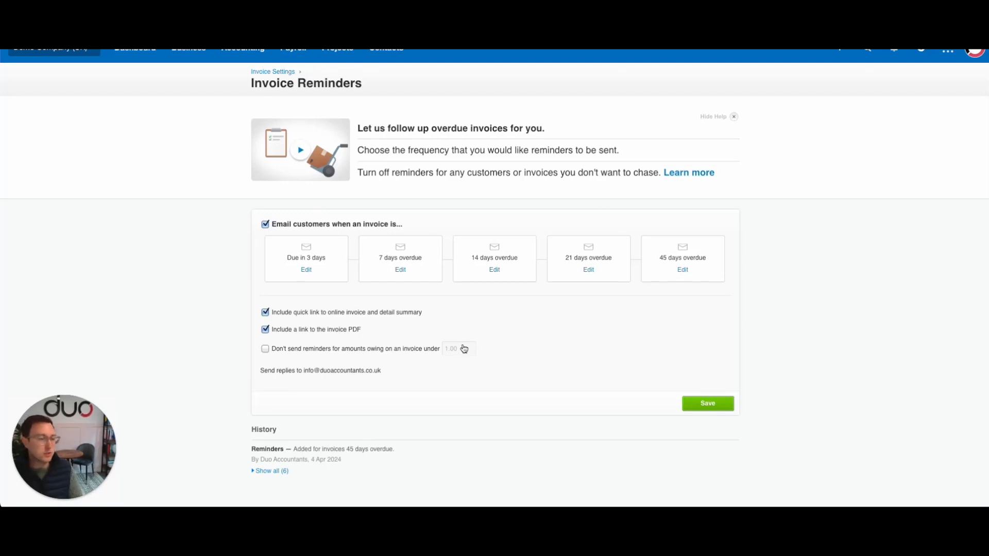
left_click(265, 350)
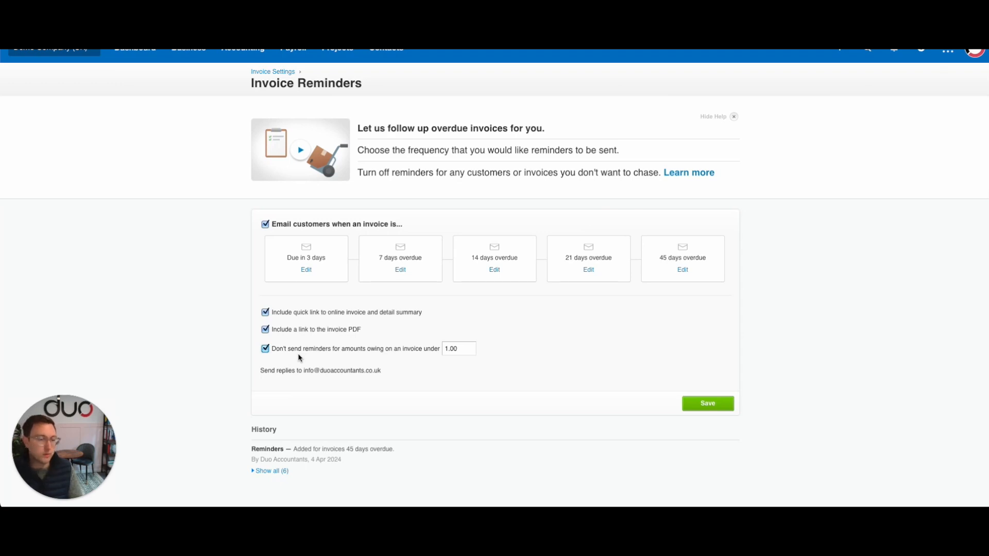
left_click_drag(466, 349, 438, 350)
type("5")
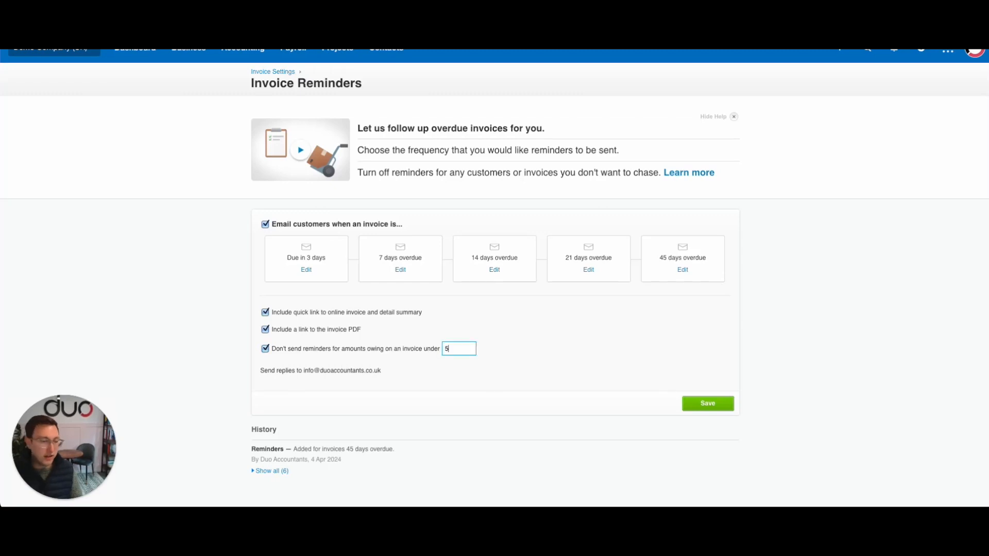
left_click(525, 346)
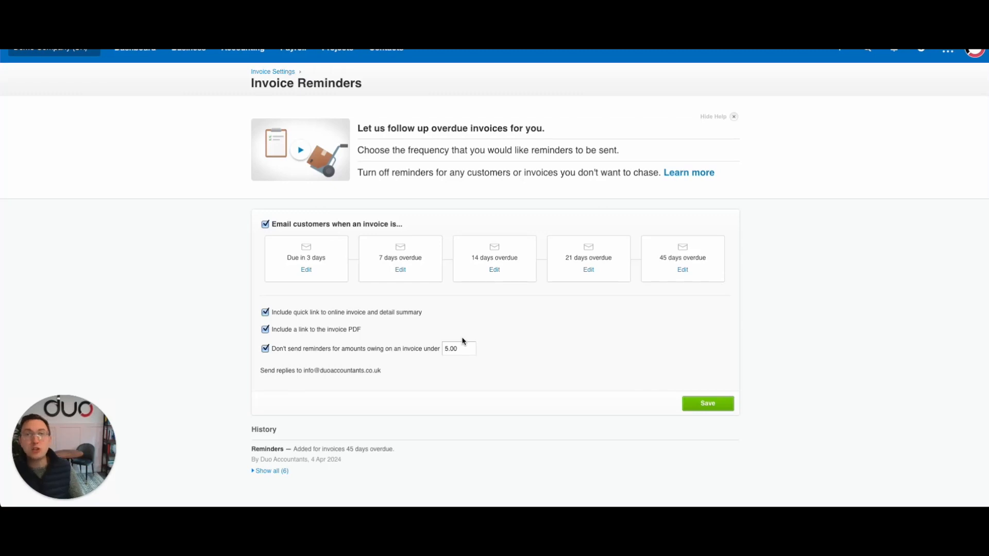
left_click(691, 407)
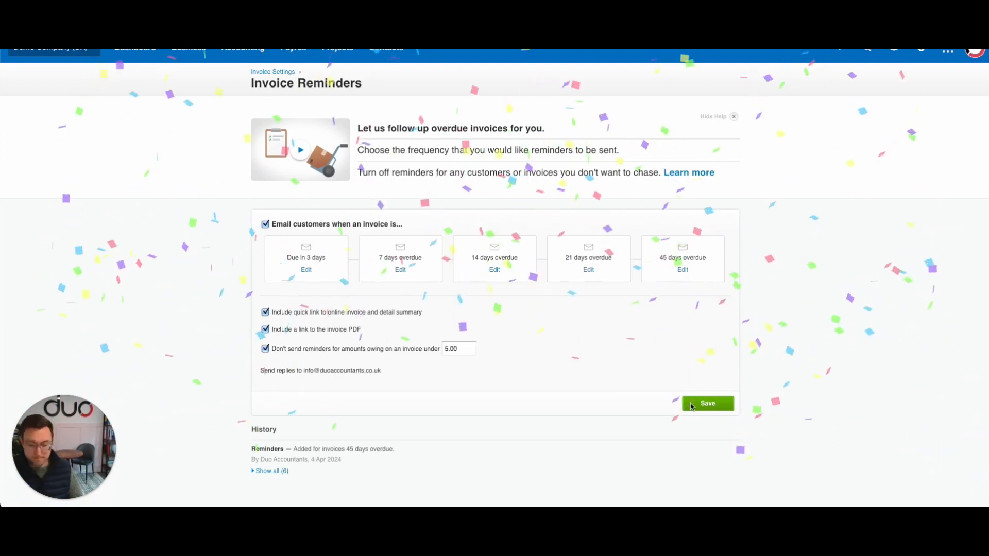